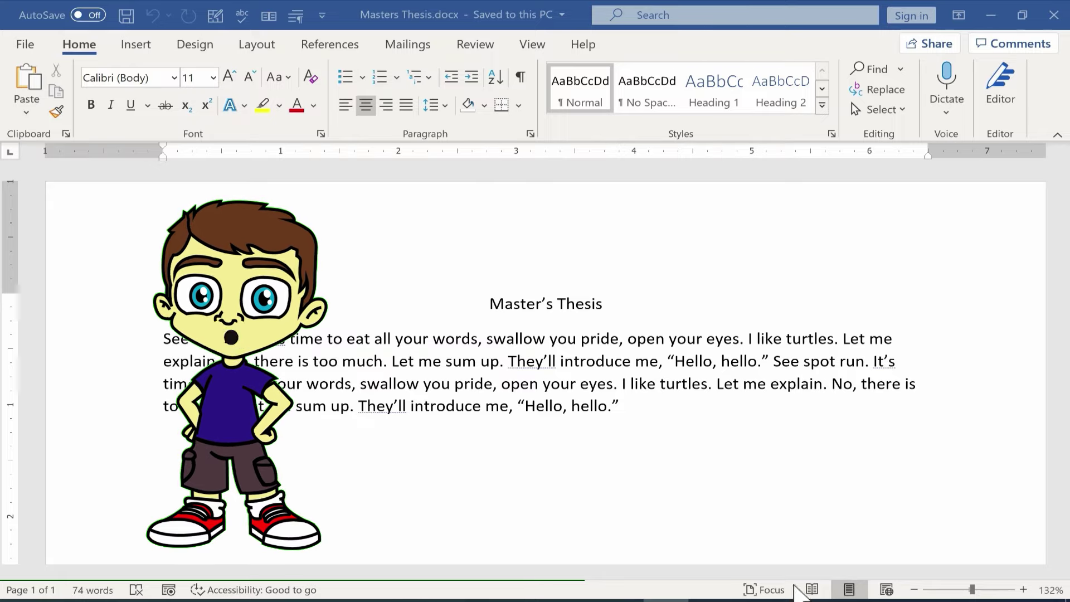
Append 'Klajslk;dafjl;lsafdj' to the last sentence and type 'asdfasdfas' on a new line.
scroll(580, 442, down, 1)
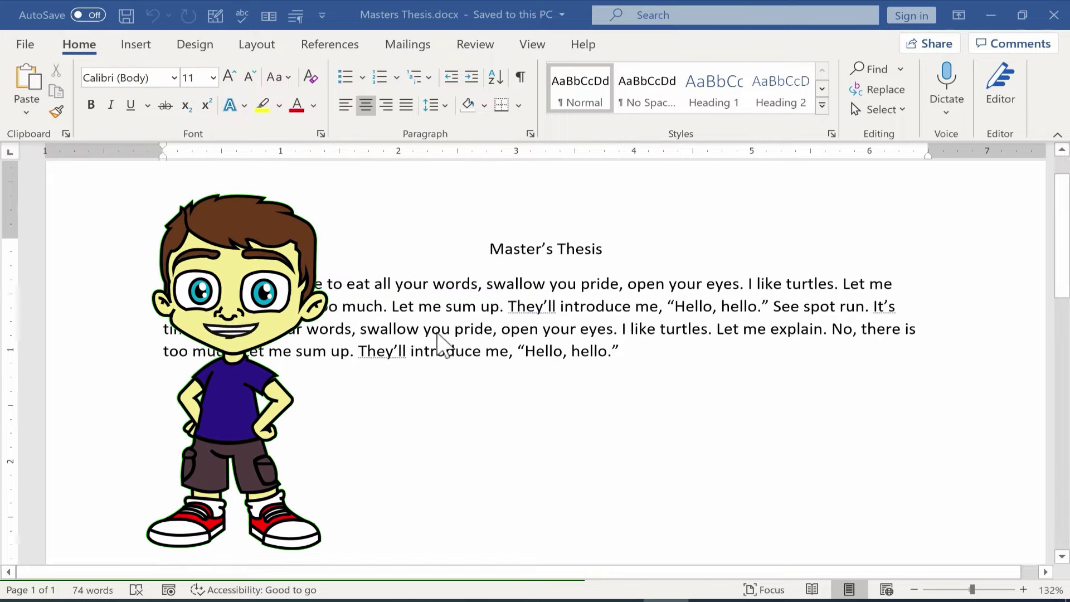
scroll(526, 379, down, 1)
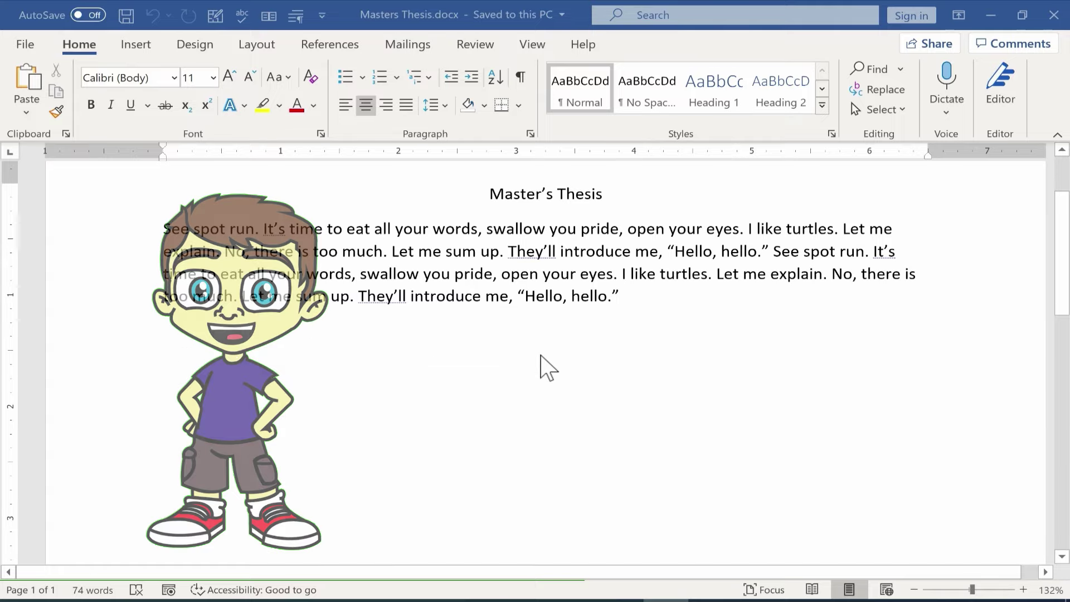
click(641, 295)
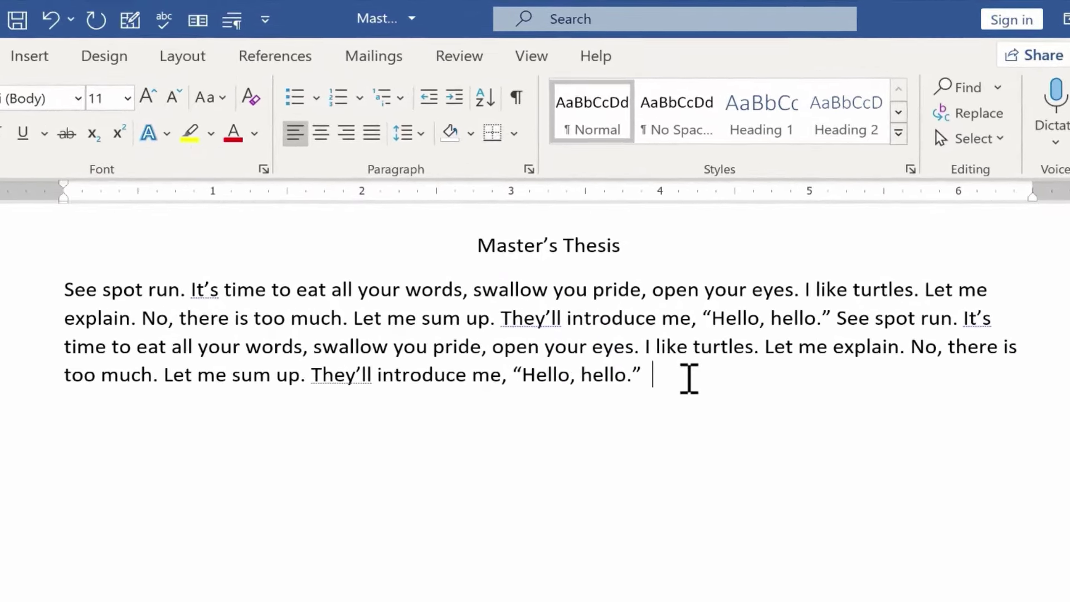
text(Klajslk;dafjl;)
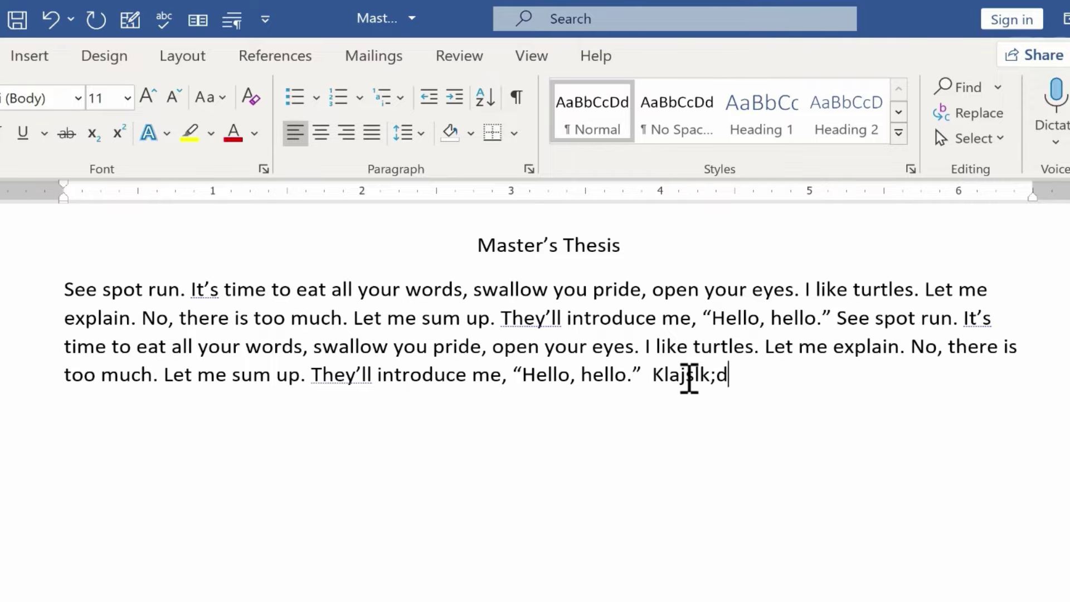
text(lsafdj)
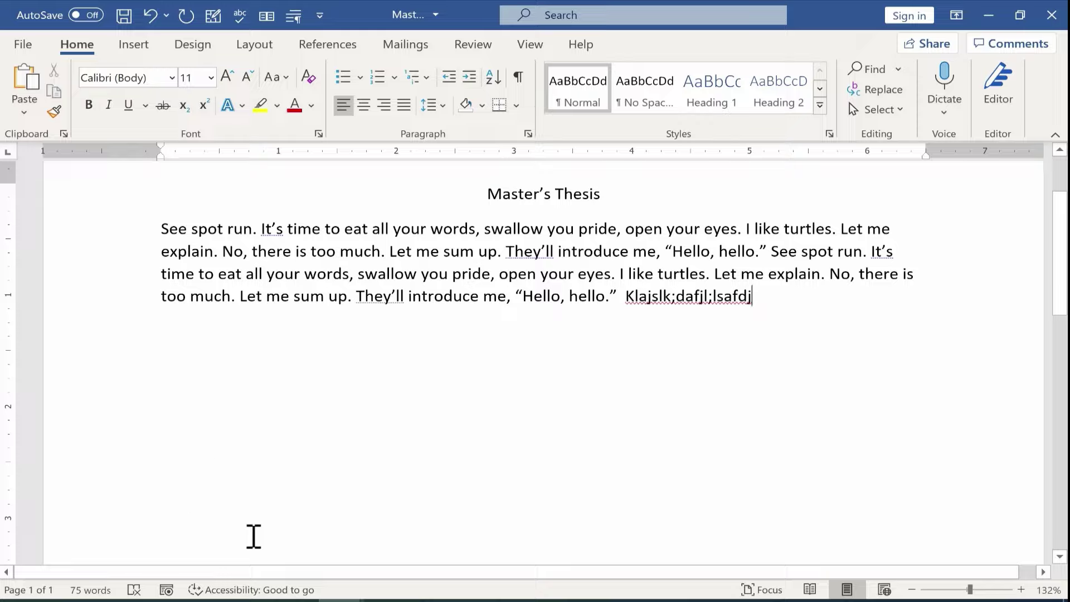
key(Return)
text(asdfasdfas)
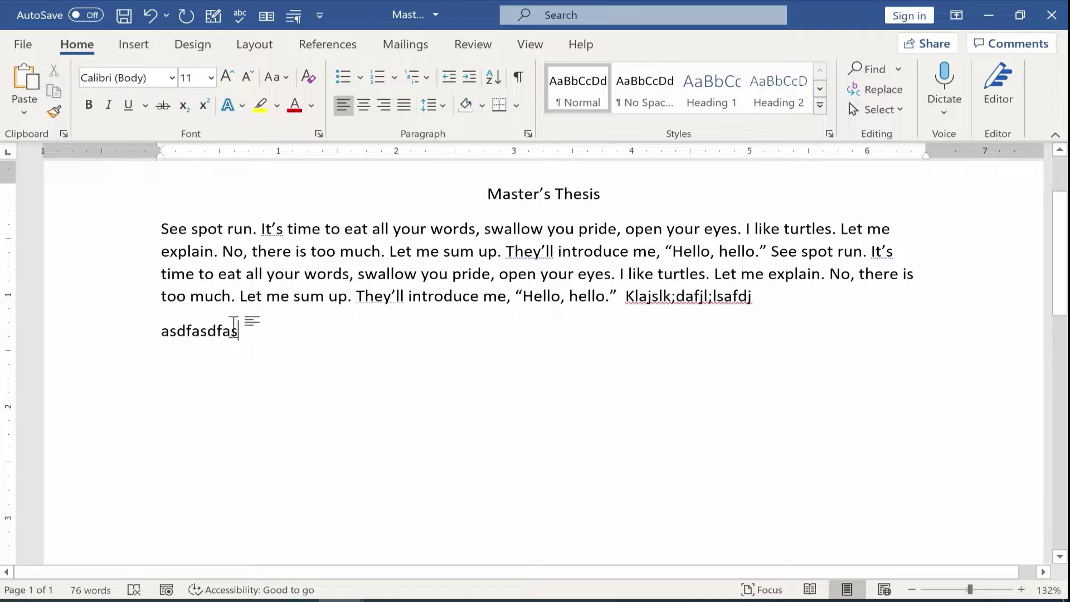
Replace the 'asdfasdfas' test letters with the word 'safasf' on a new line.
drag(245, 330, 150, 329)
key(BackSpace)
key(Return)
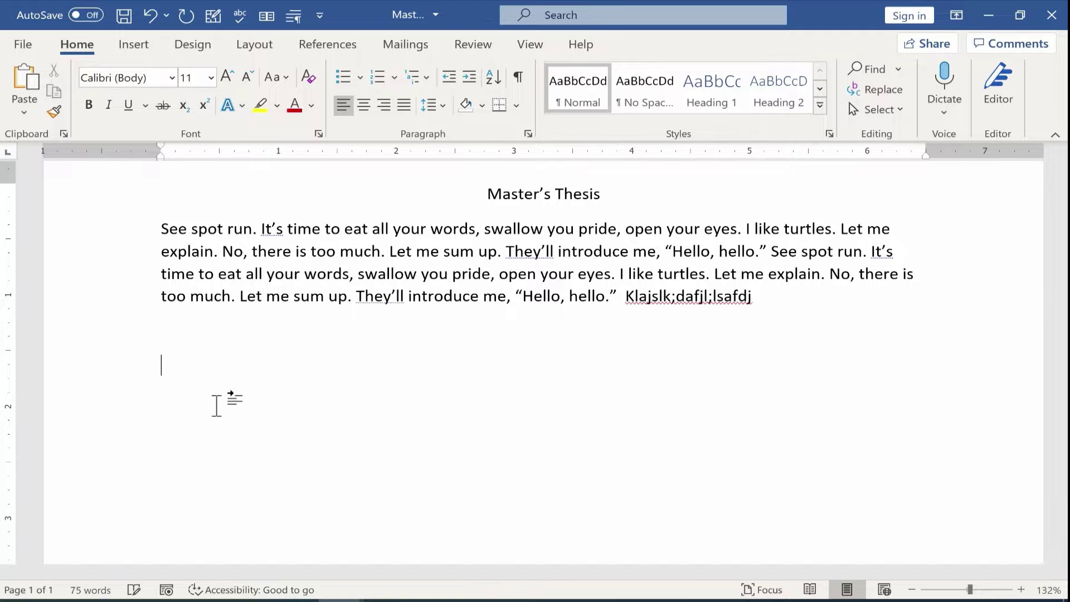
text(safasf)
Try center and right alignment, settle on left-aligned 'safasf', and remove the blank lines above it.
click(363, 105)
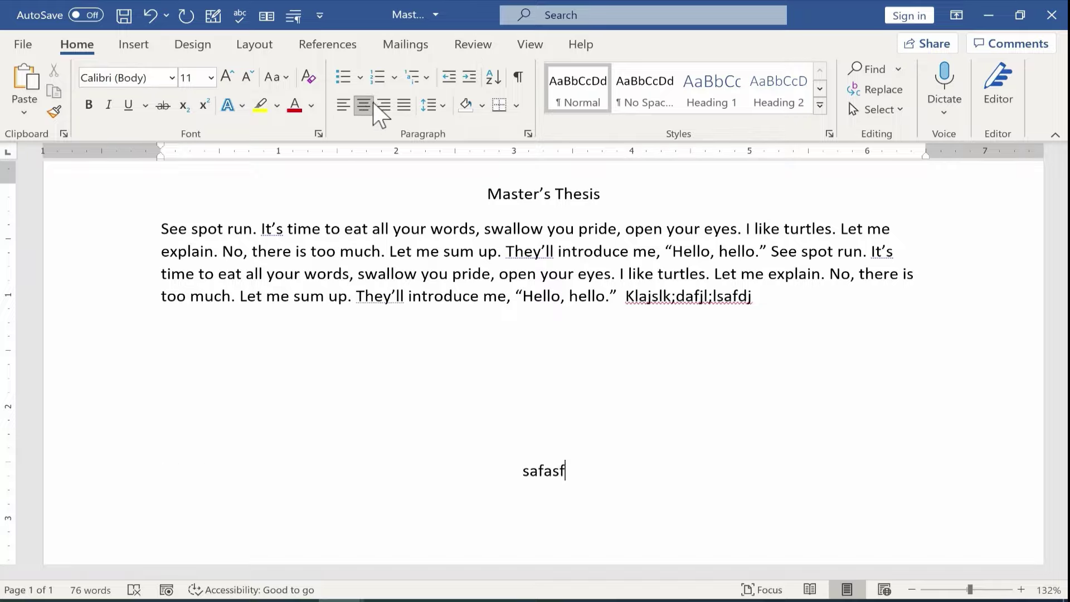
click(387, 105)
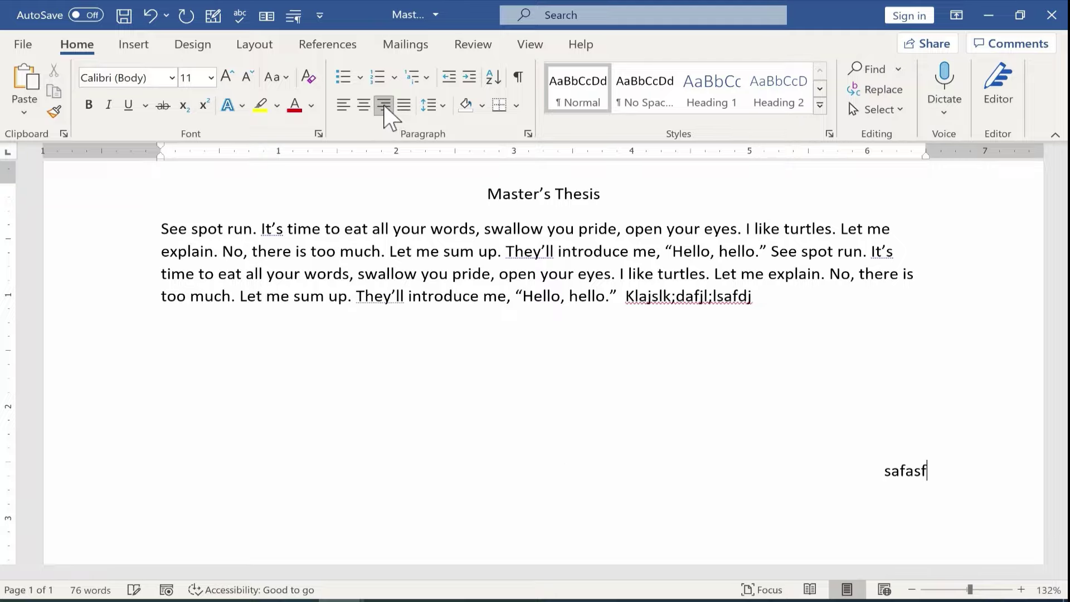
click(366, 102)
click(338, 103)
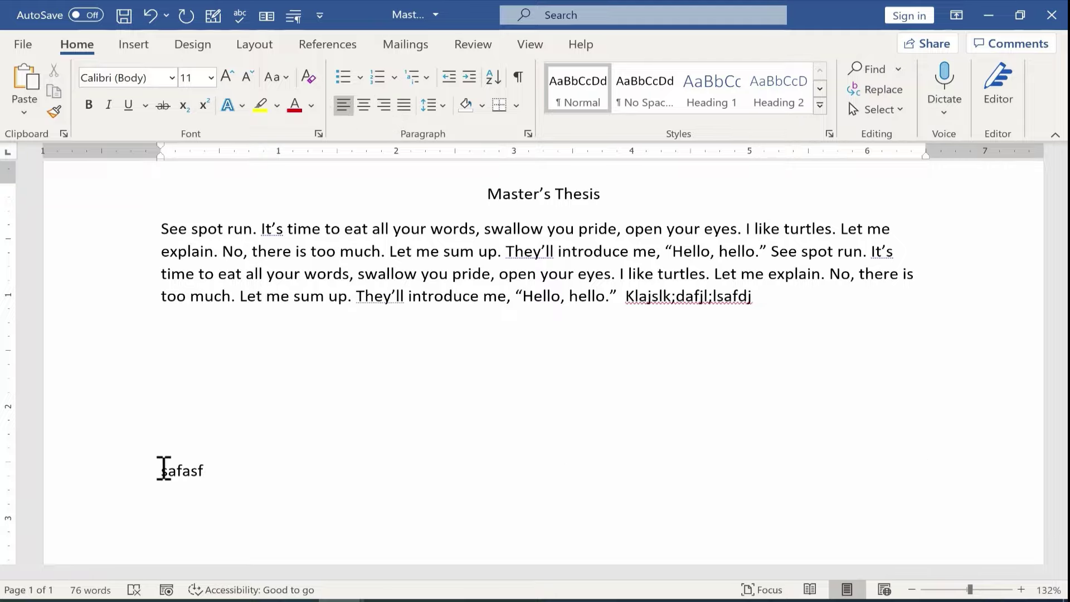
key(BackSpace)
key(BackSpace)
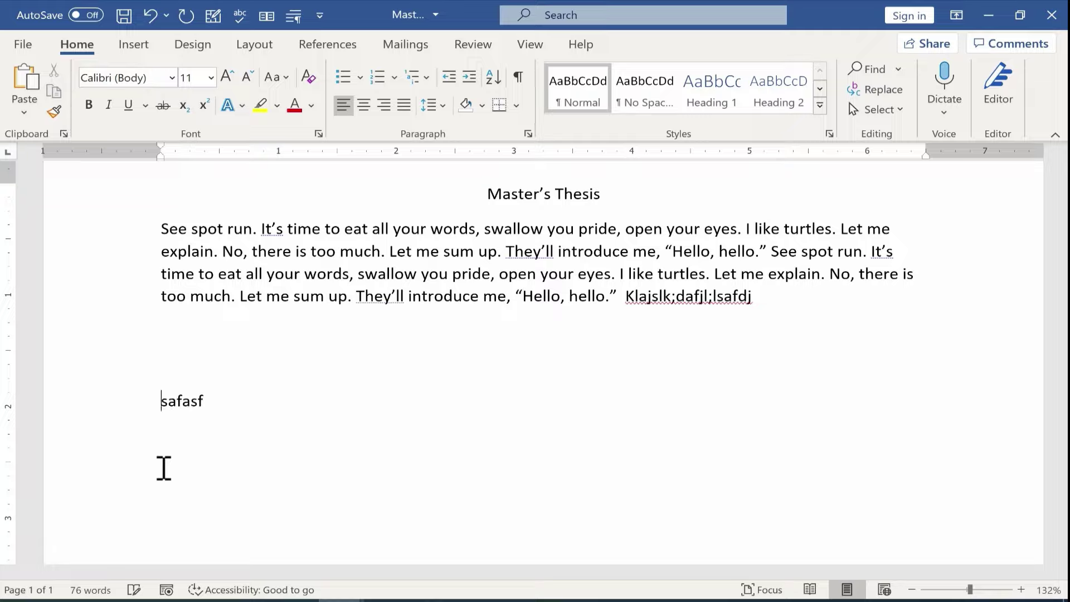
key(BackSpace)
key(BackSpace)
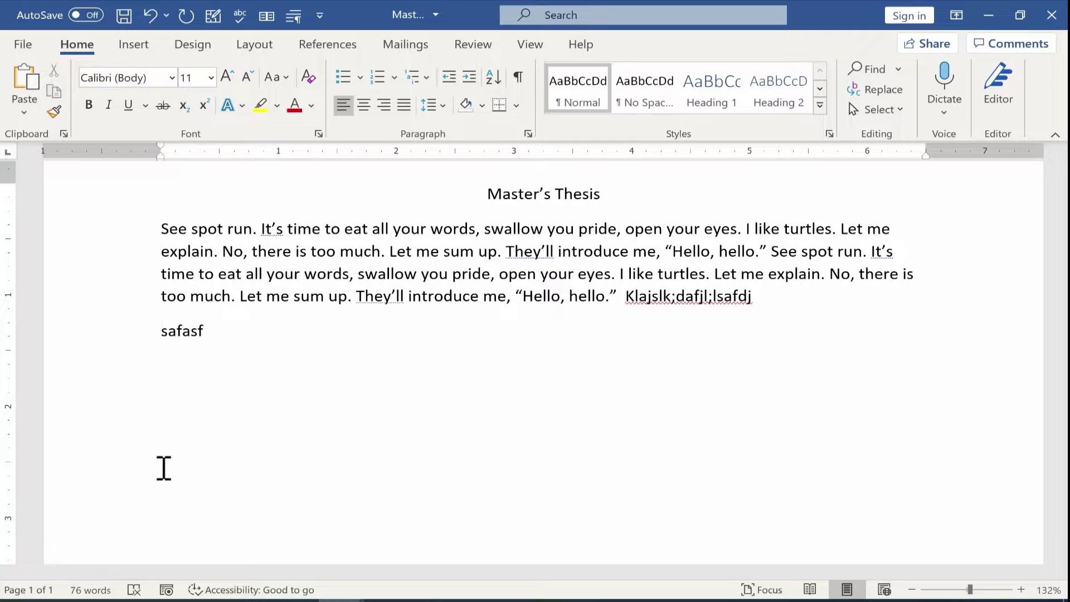
Insert a simple text box, move it beside the paragraph, and type 'asdfasdfasfd' into it.
click(126, 46)
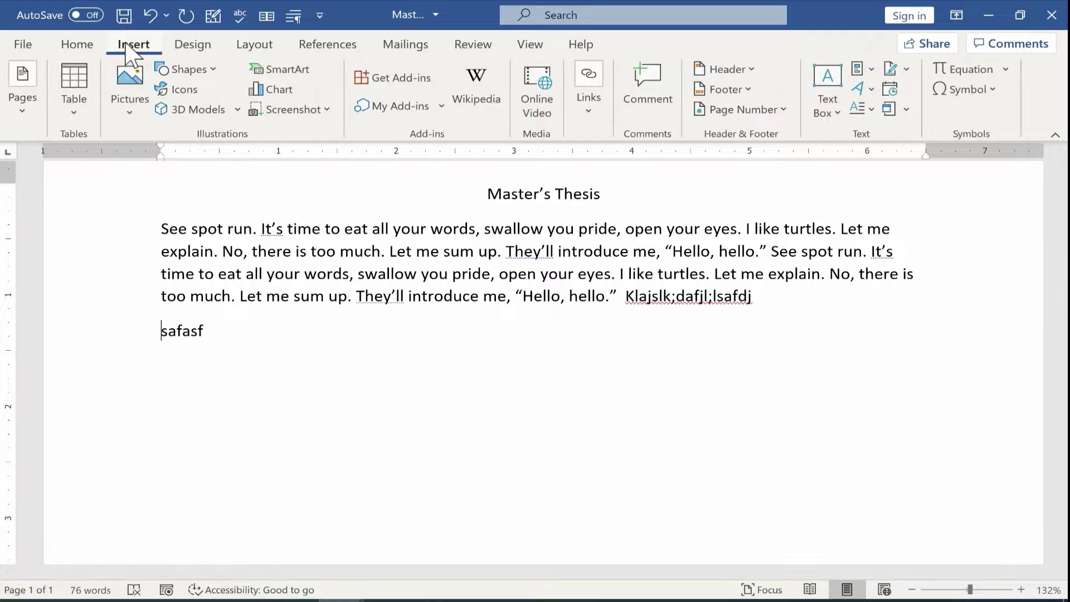
click(828, 97)
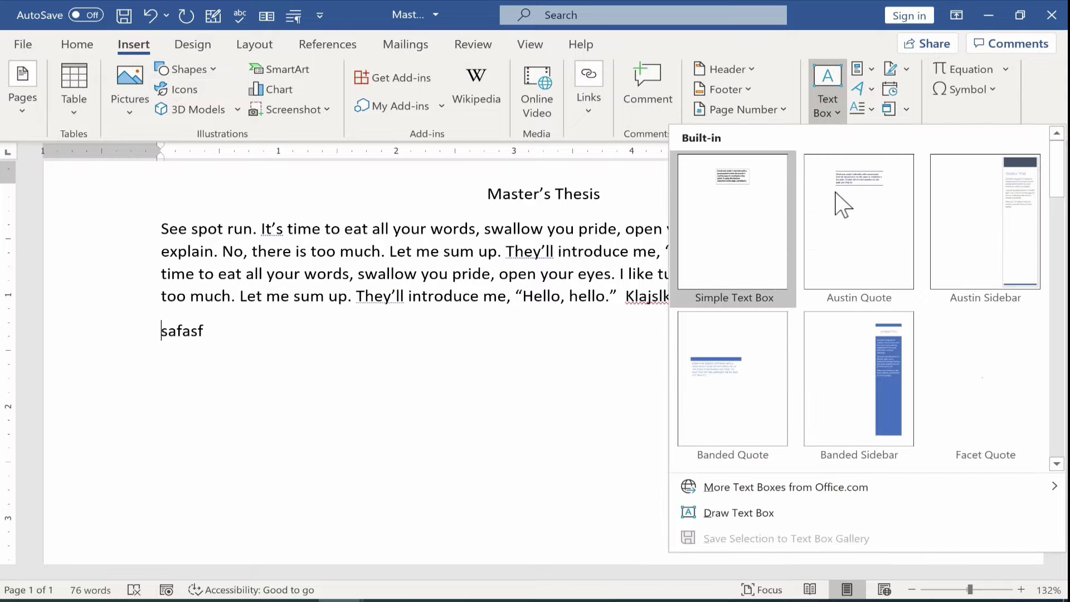
click(771, 184)
click(769, 175)
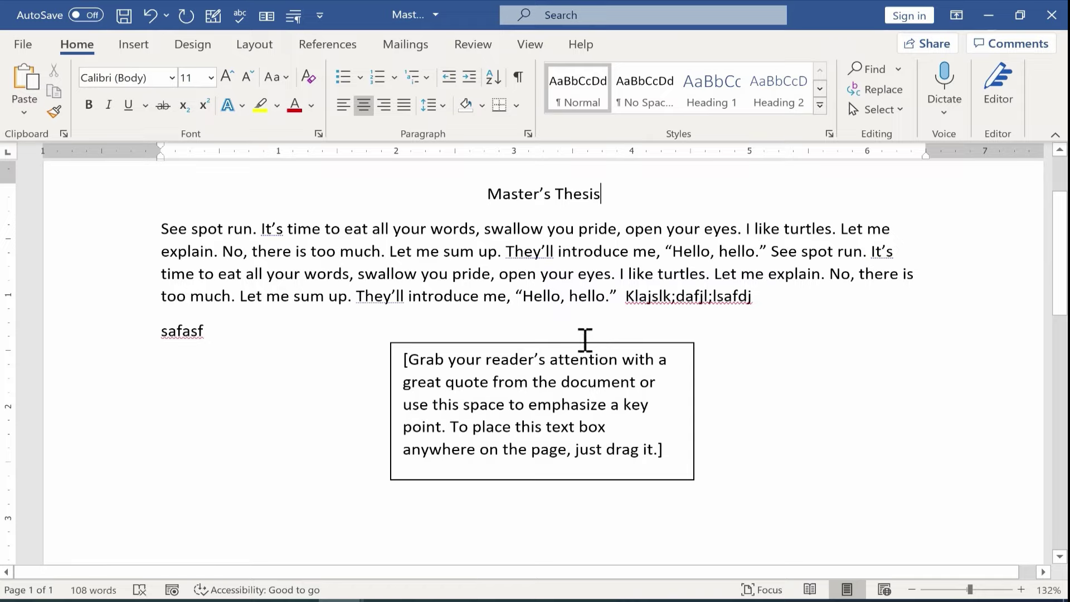
drag(551, 344, 742, 257)
triple_click(747, 325)
text(asdfasdf)
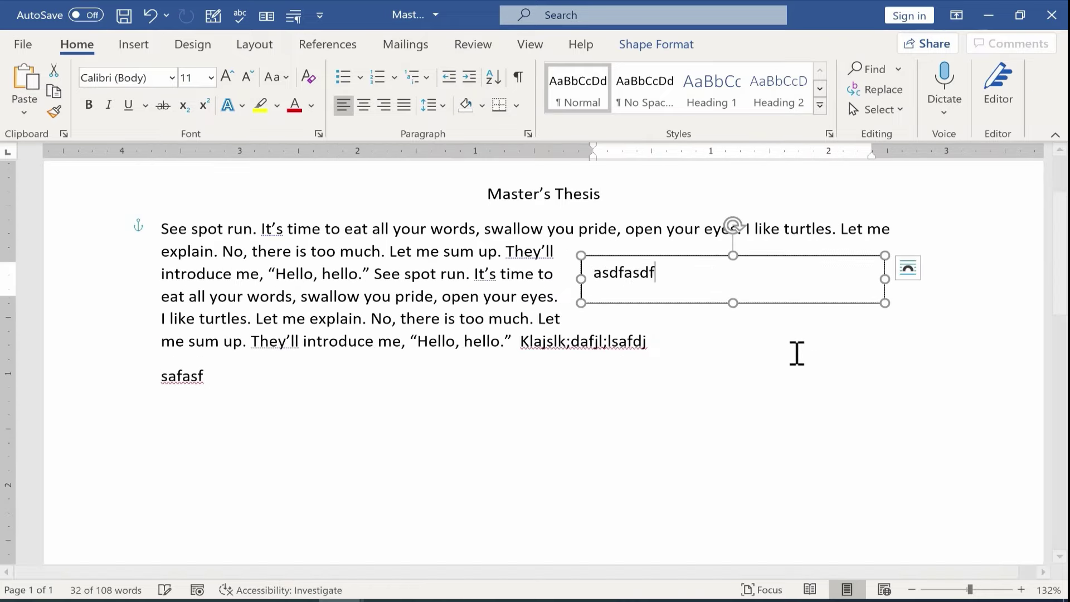
text(asfd)
Undo the text box's typing, its move and its insertion.
click(791, 421)
key(ctrl+z)
key(ctrl+z)
key(ctrl+z)
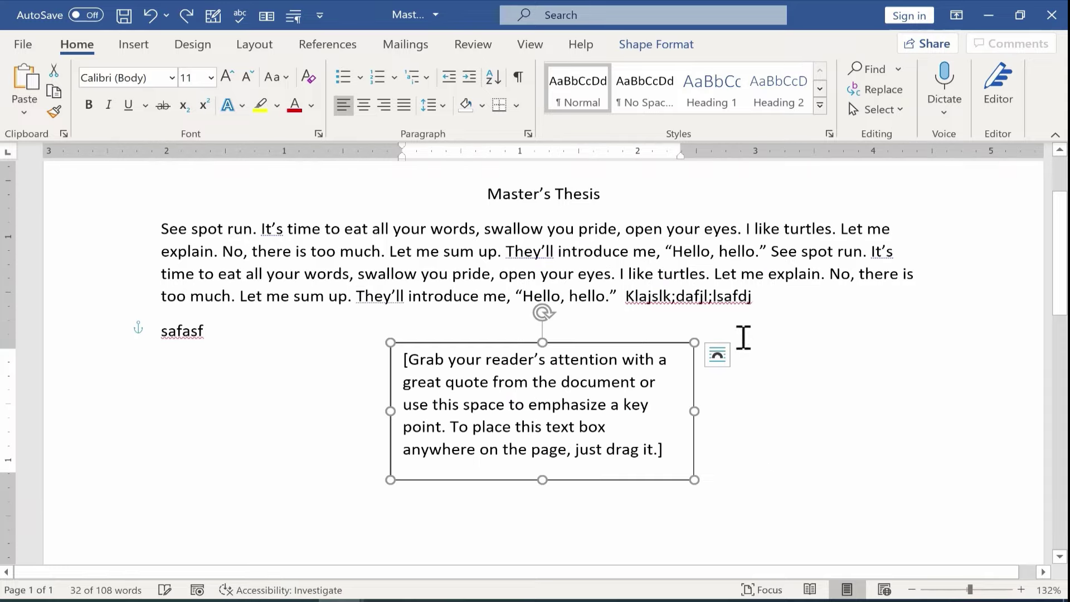
key(ctrl+z)
key(ctrl+z)
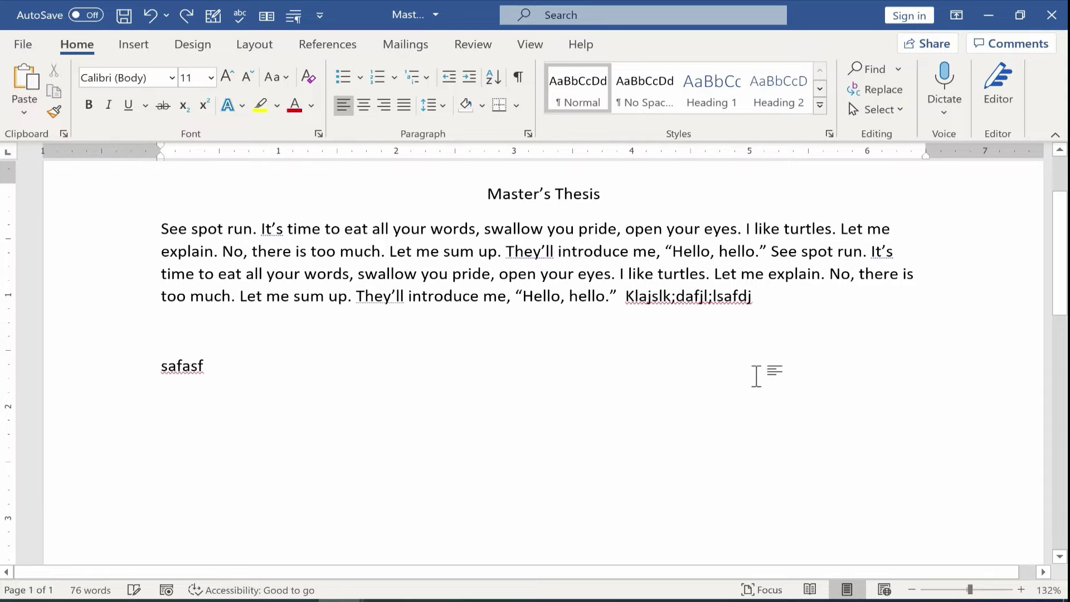
Add a blank line above safasf, then type and undo a trial 'Something happens and I'' lower down.
key(Return)
key(Return)
key(Return)
key(ctrl+z)
key(ctrl+z)
key(ctrl+z)
key(ctrl+z)
key(ctrl+z)
key(ctrl+z)
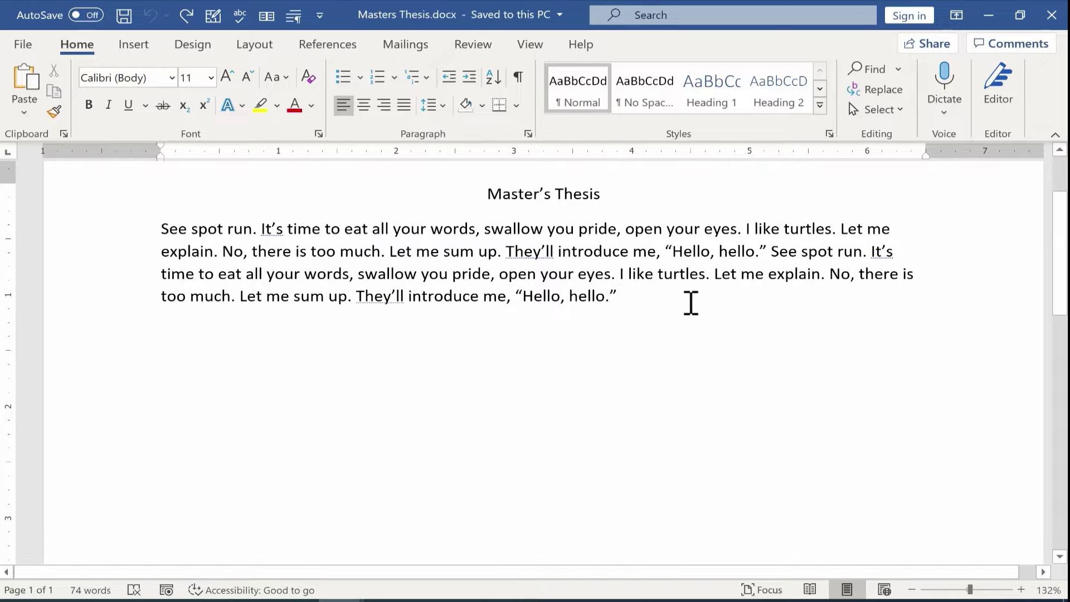
double_click(489, 534)
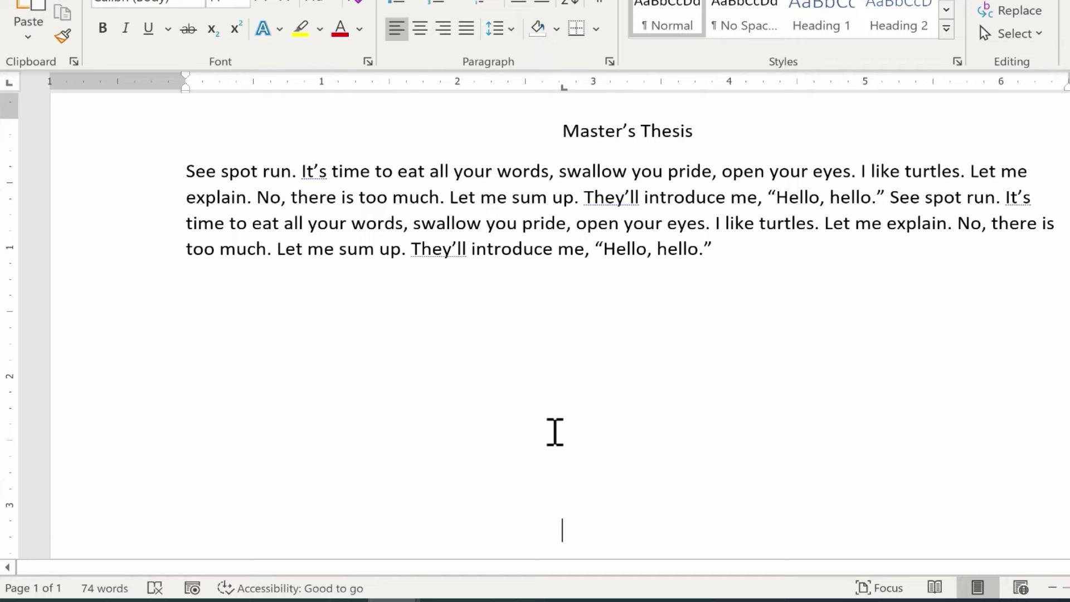
scroll(588, 504, down, 1)
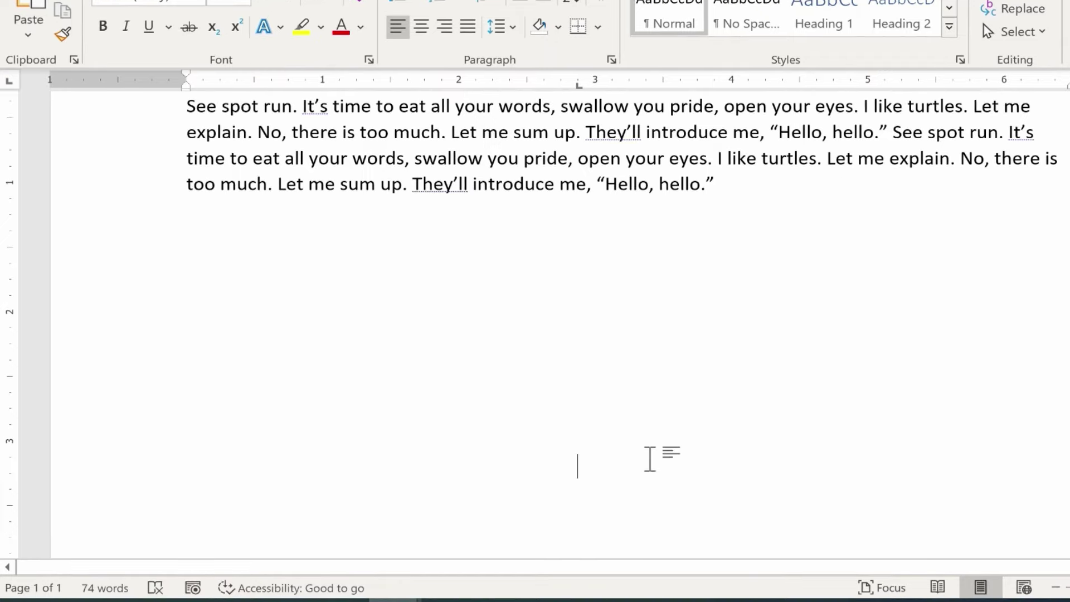
scroll(650, 460, down, 1)
text(Something happens and I')
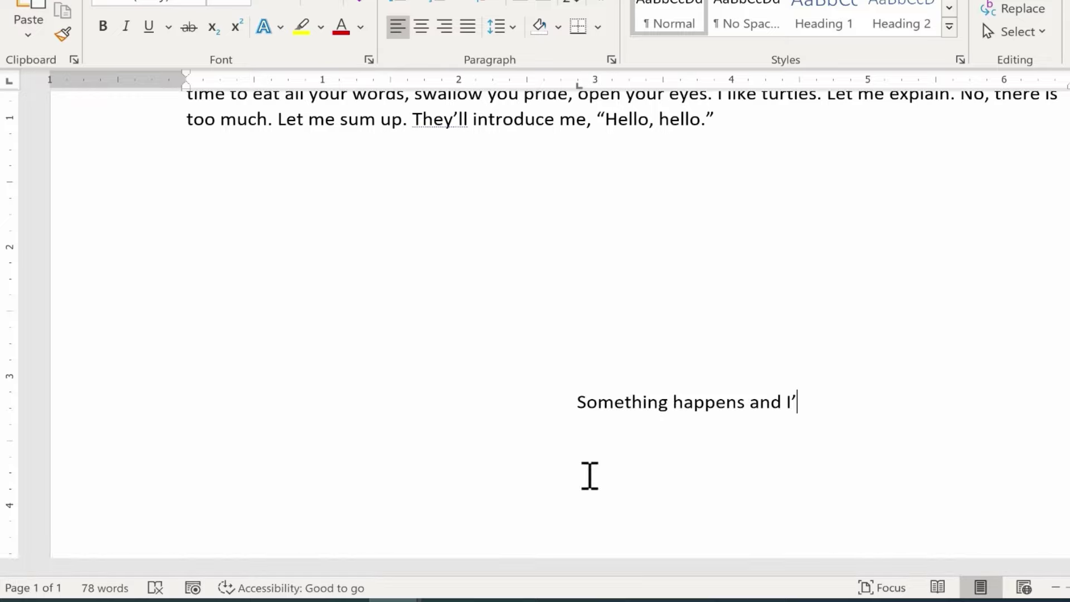
key(ctrl+z)
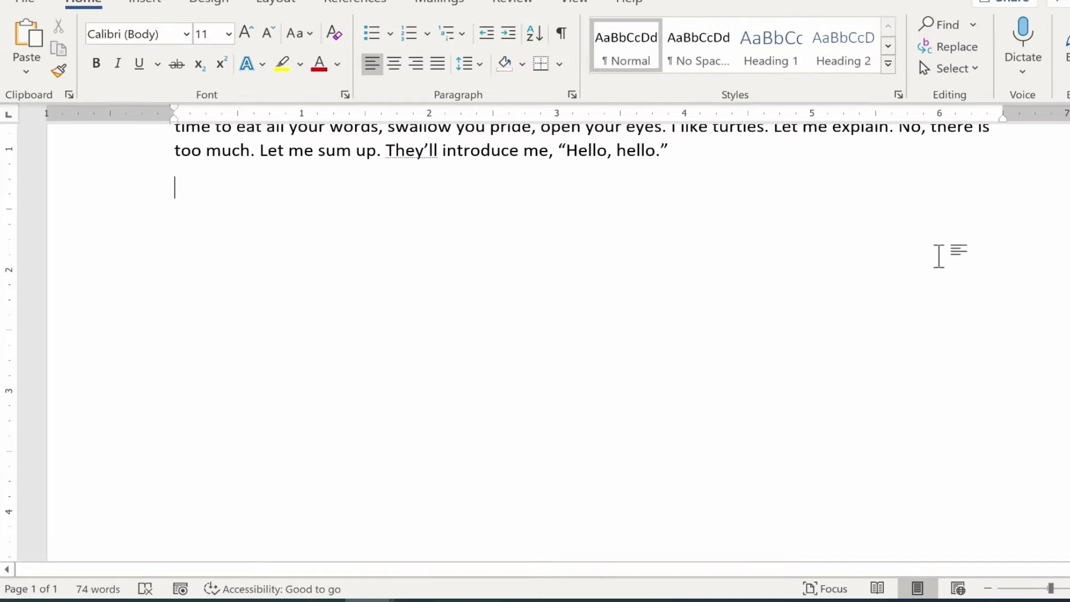
Free-place 'I'm head over heals.' near the right margin, below the paragraph.
double_click(817, 312)
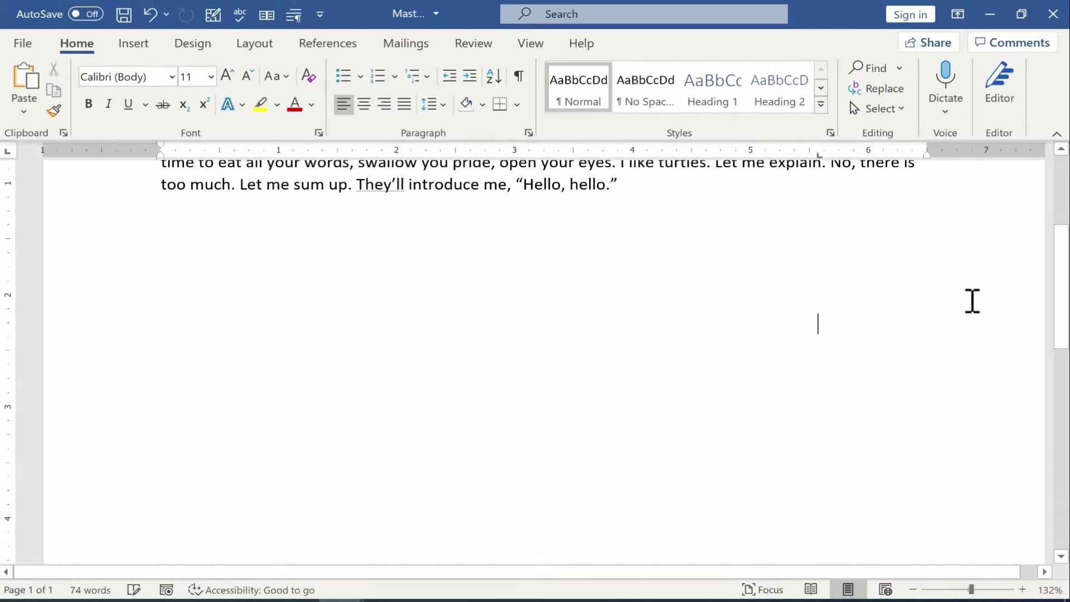
text(I'm head over heals.)
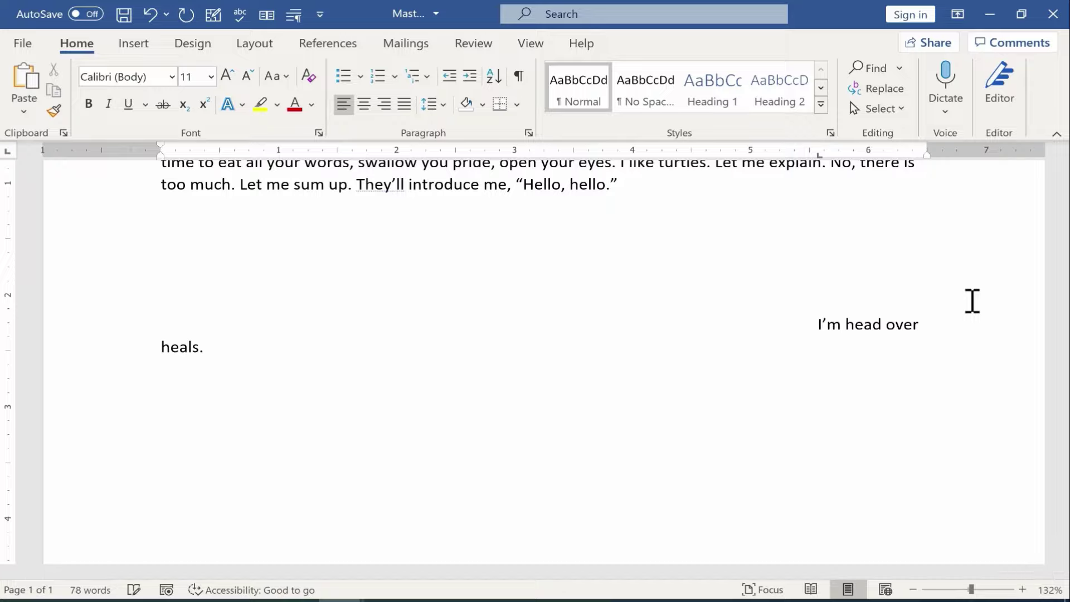
click(815, 326)
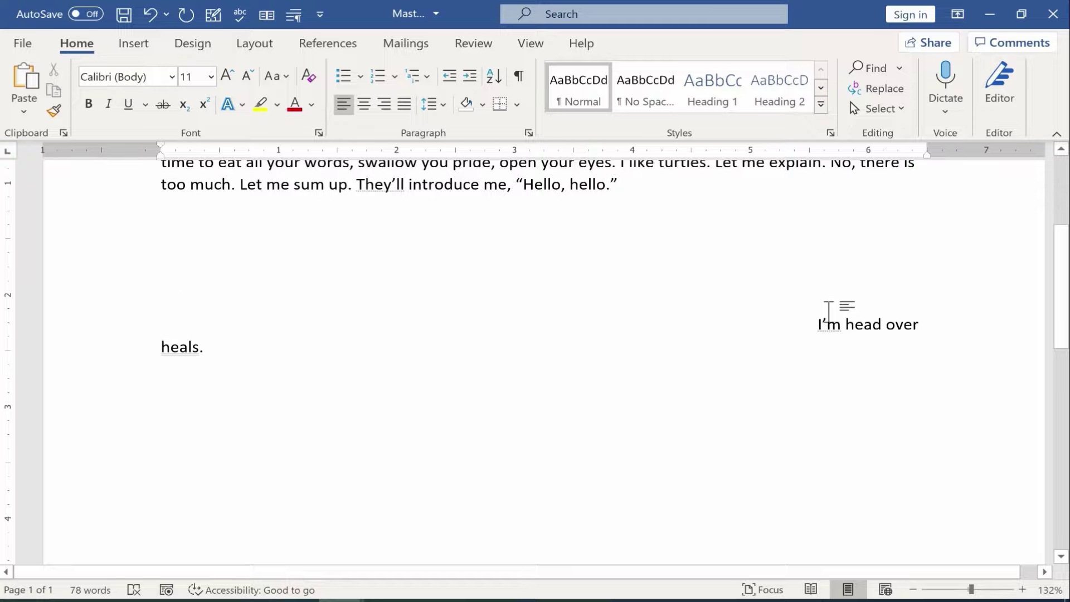
click(819, 323)
double_click(382, 244)
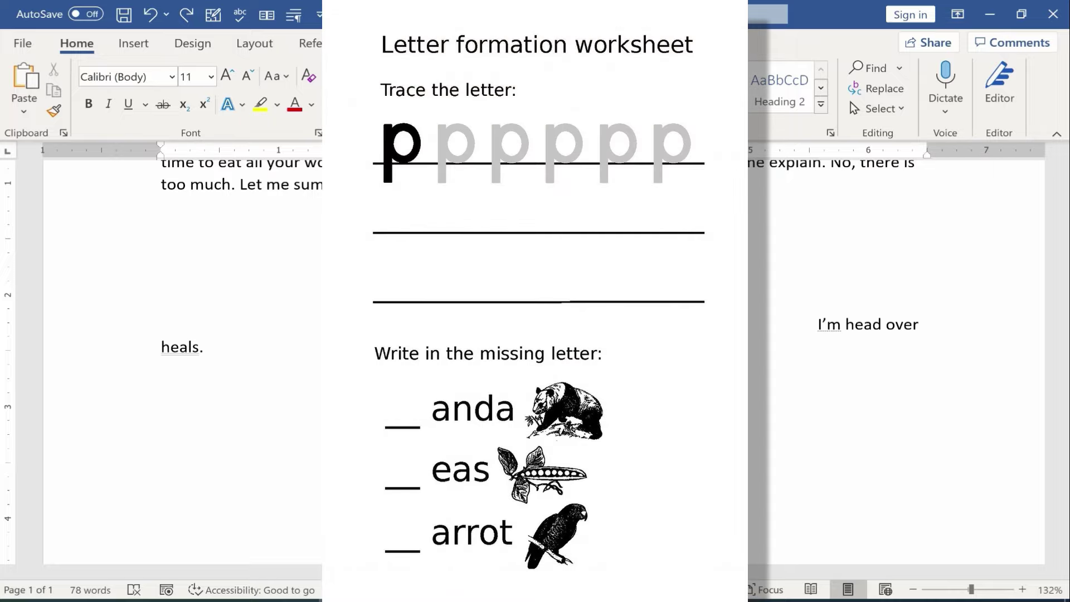
Type 'Below' on the blank line under the paragraph and start a new line.
text(Below)
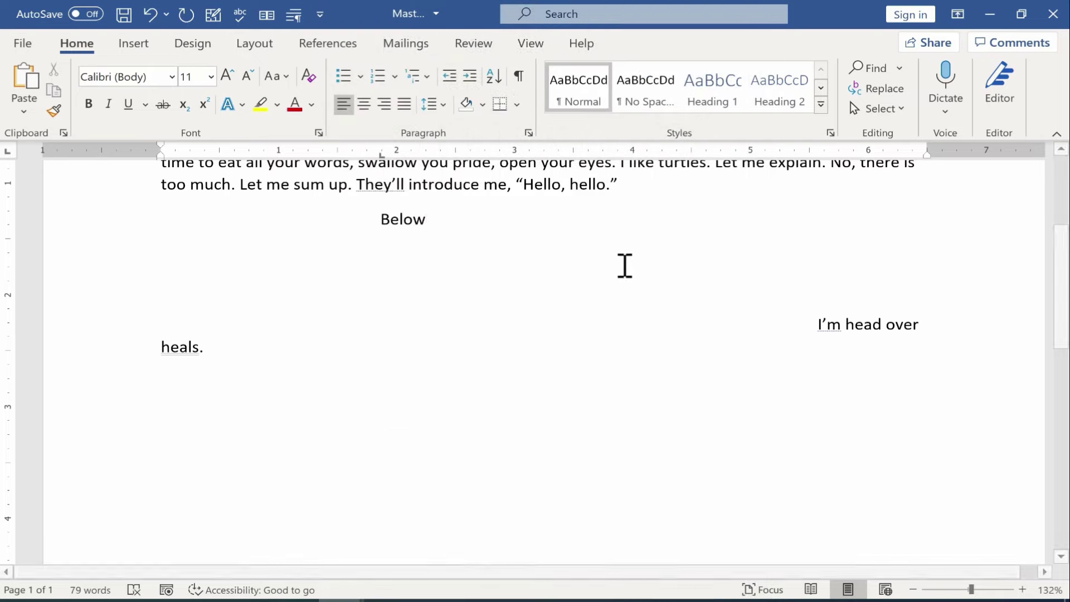
key(Return)
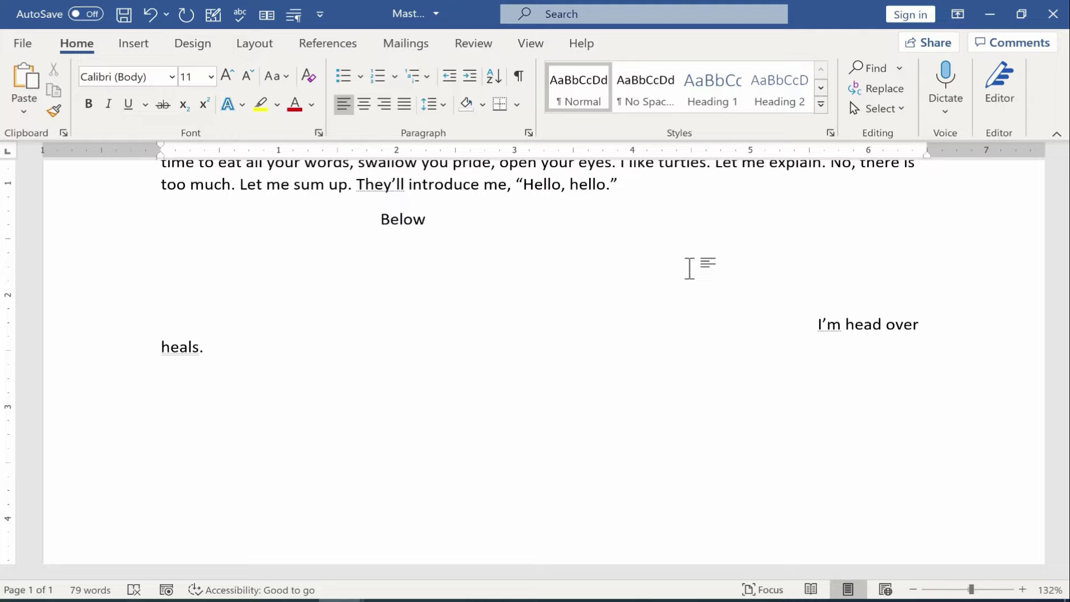
scroll(690, 268, up, 4)
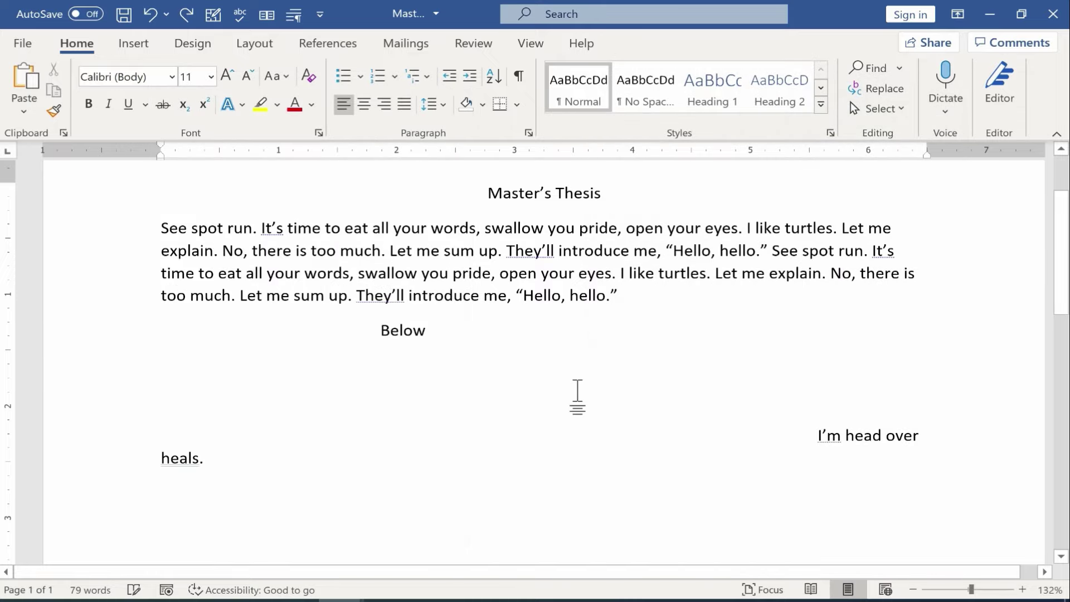
Center the empty line with Ctrl+E and type 'Butterfly' on it.
key(ctrl+e)
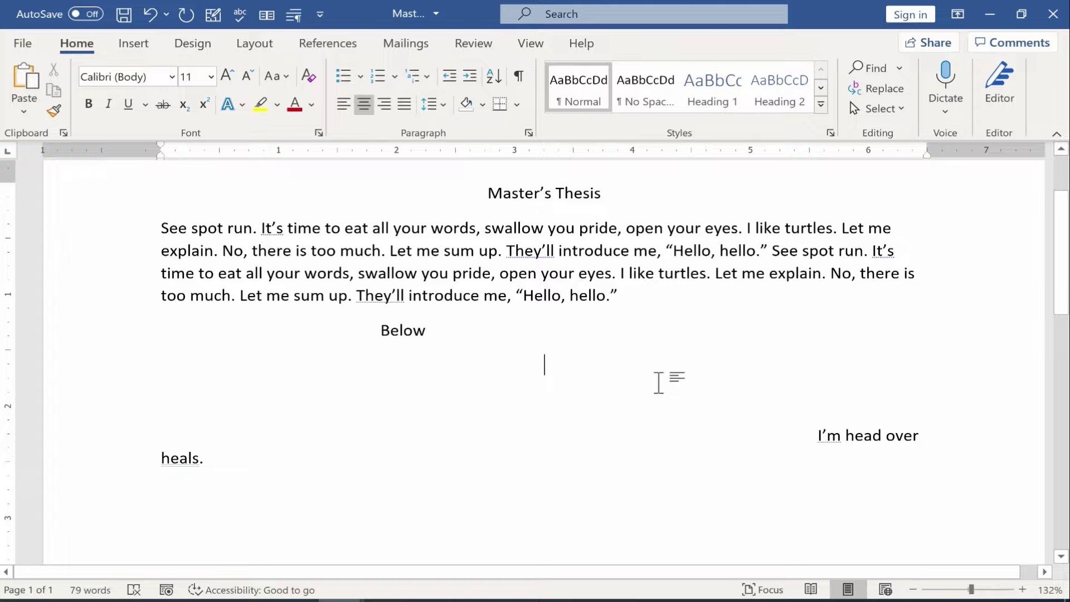
text(Butterfly)
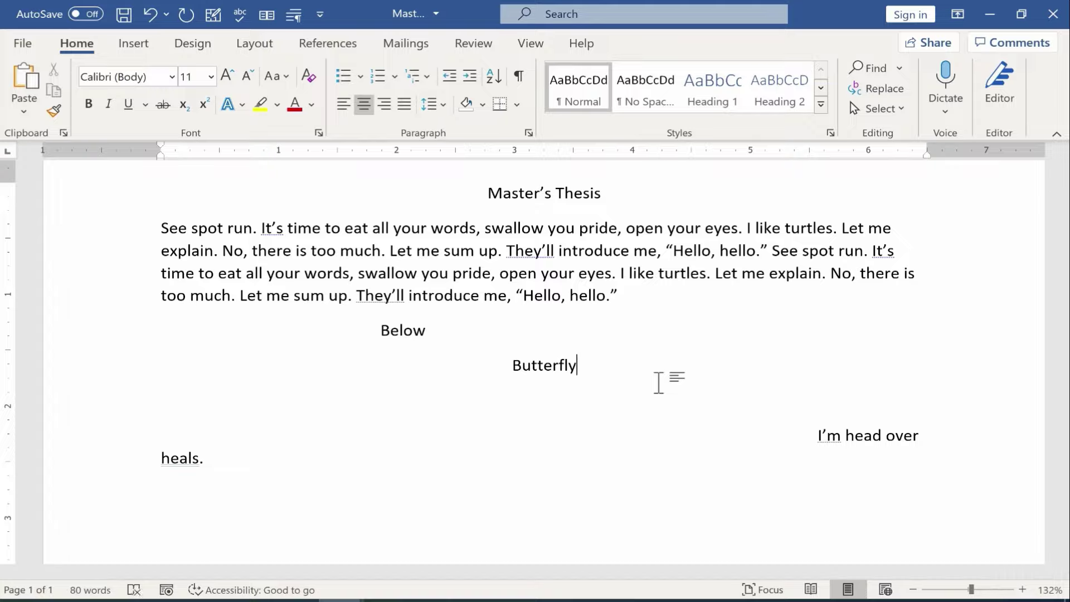